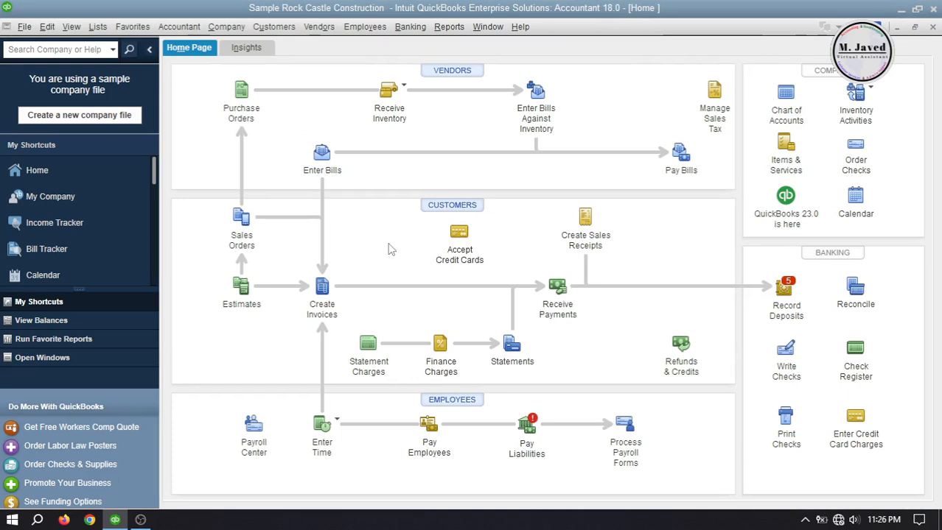
Step: Open the Vendor Center and search the active vendors for "Call Oil Company"
left_click(452, 72)
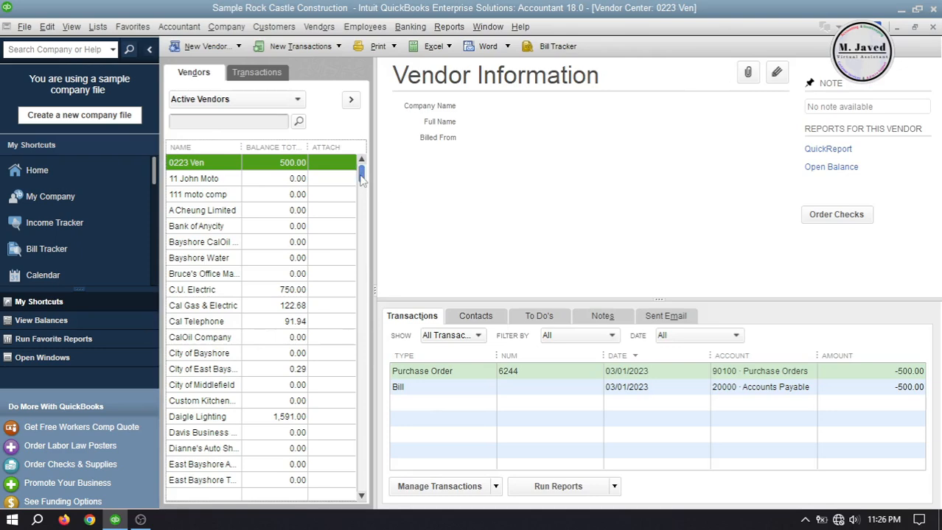
left_click_drag(361, 176, 391, 173)
left_click(246, 124)
type("Call Oil C")
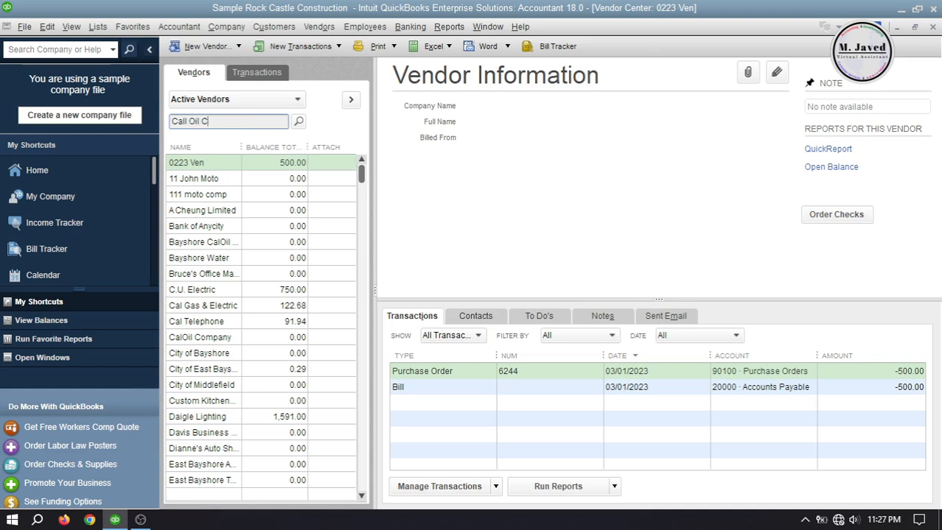
type("ompany")
left_click(299, 123)
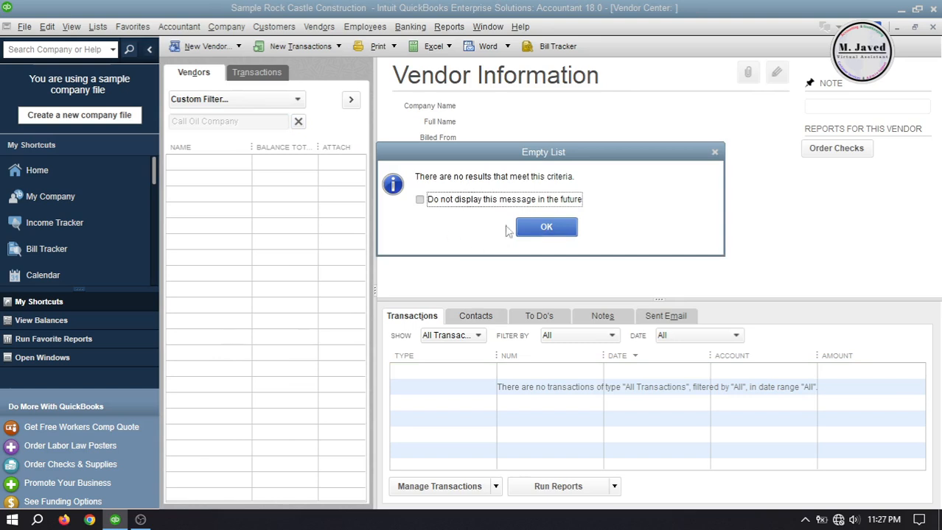
left_click(546, 228)
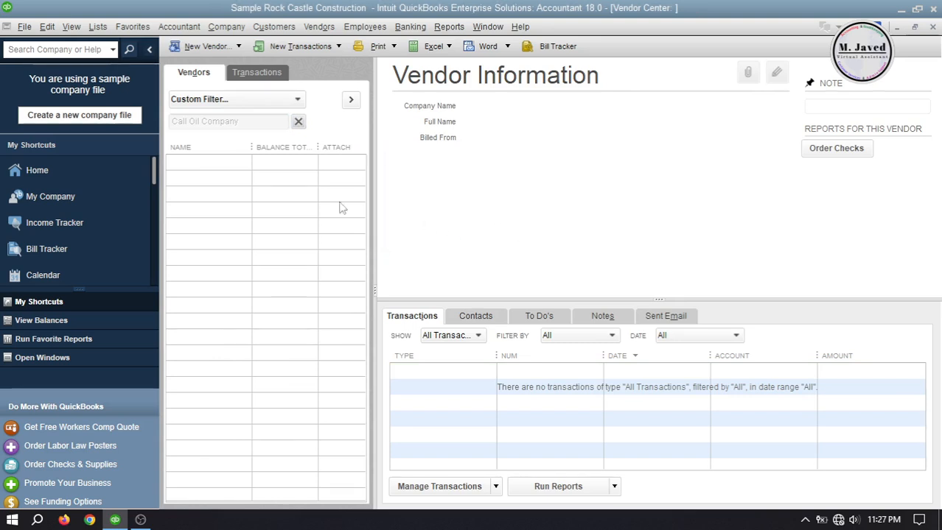
Step: Clear the vendor search and create a new vendor named Call Oil Company
left_click(298, 121)
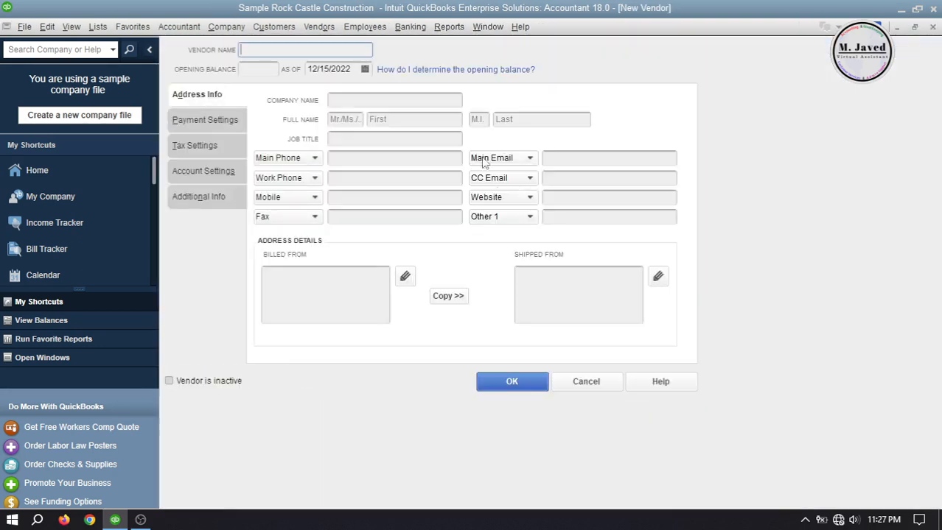
type("Call Oil Company")
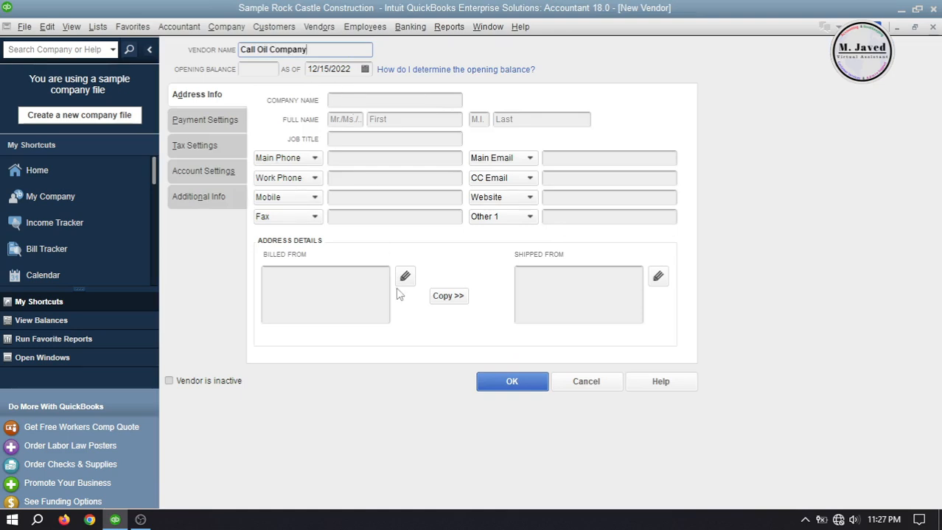
left_click(511, 381)
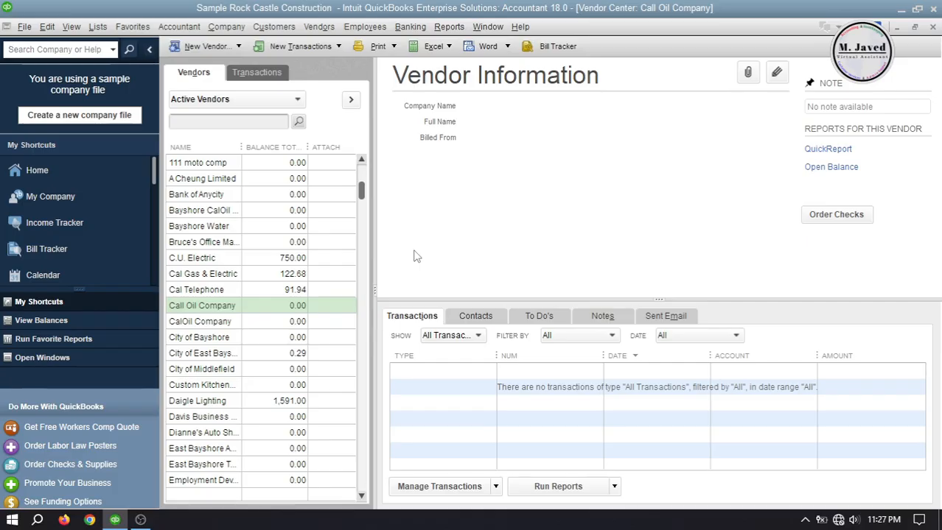
Step: List all vendors, including inactive ones, and make the inactive vendor Call Oil Inc active again
left_click(258, 100)
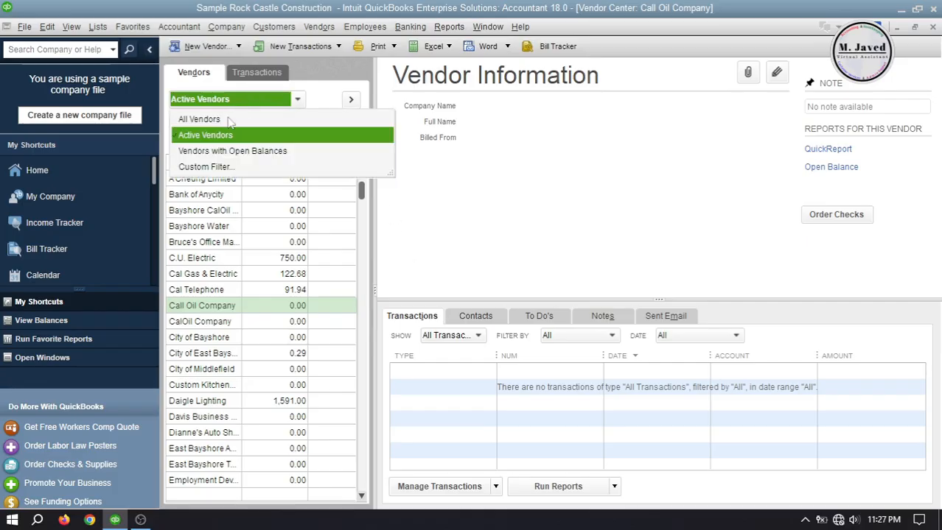
left_click(199, 119)
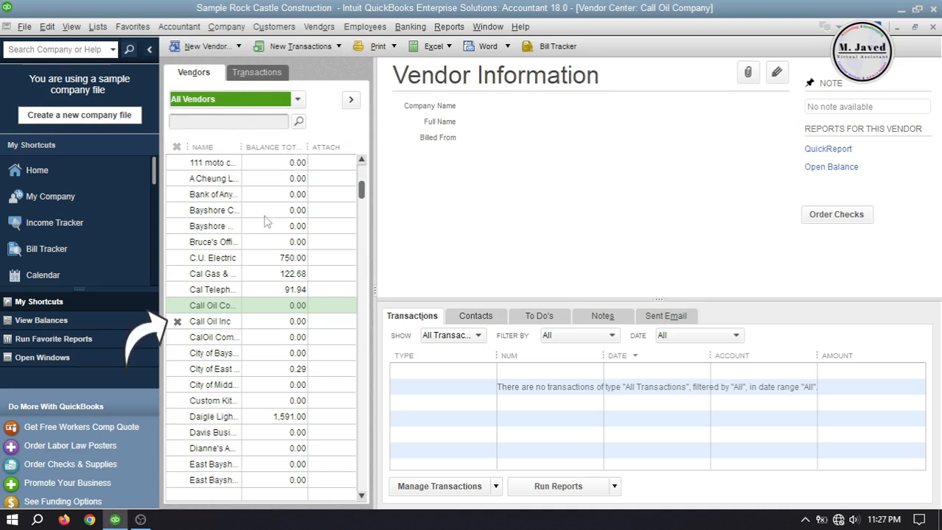
left_click(257, 324)
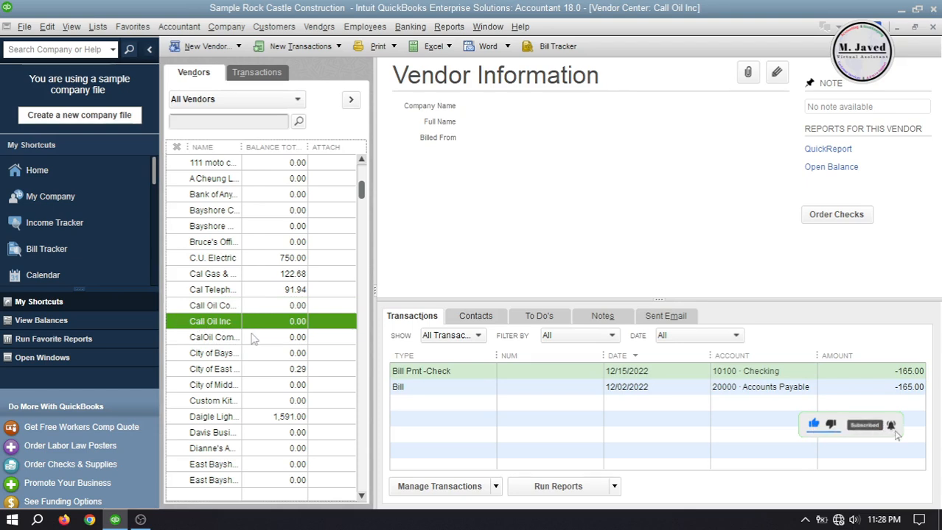
Step: Limit the vendor list to active vendors and widen its Name column slightly
left_click(265, 100)
left_click(225, 133)
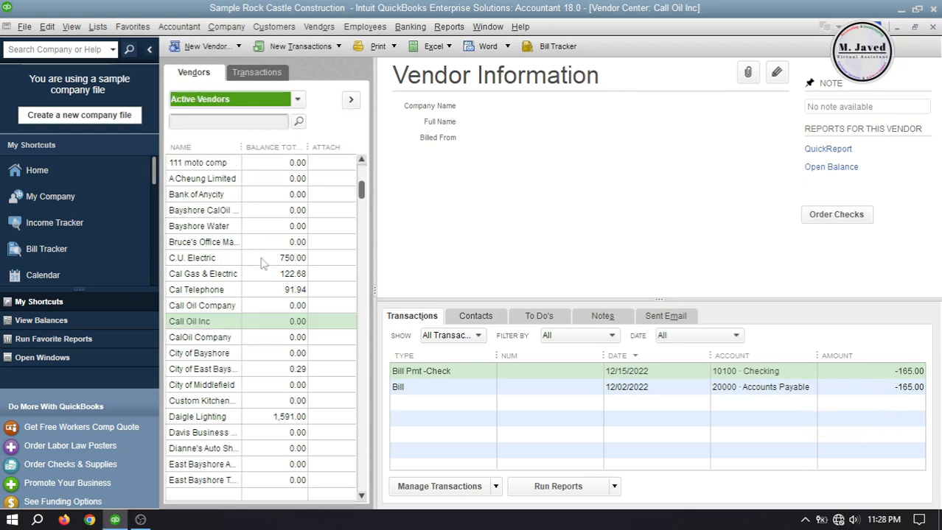
left_click_drag(241, 148, 256, 153)
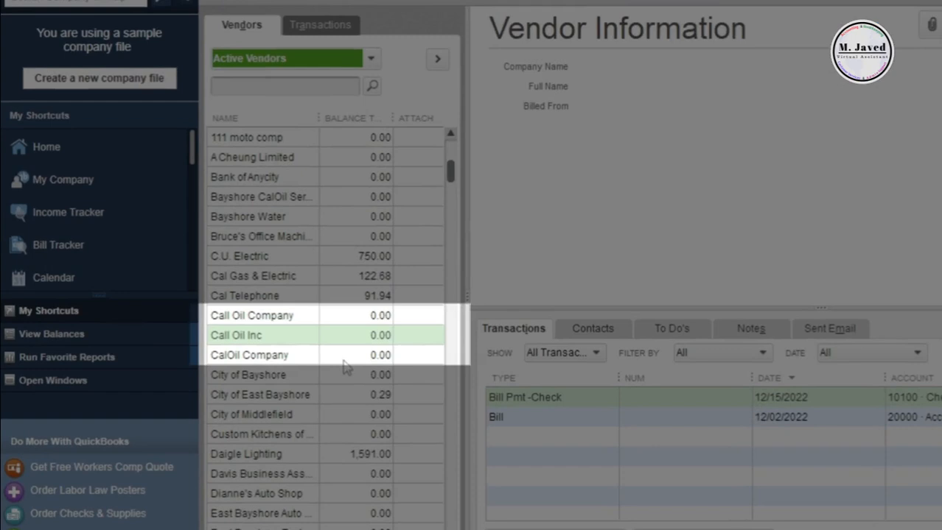
Step: Compare the details and transactions of the similar vendors CalOil Company, Call Oil Inc and Call Oil Company
left_click(341, 356)
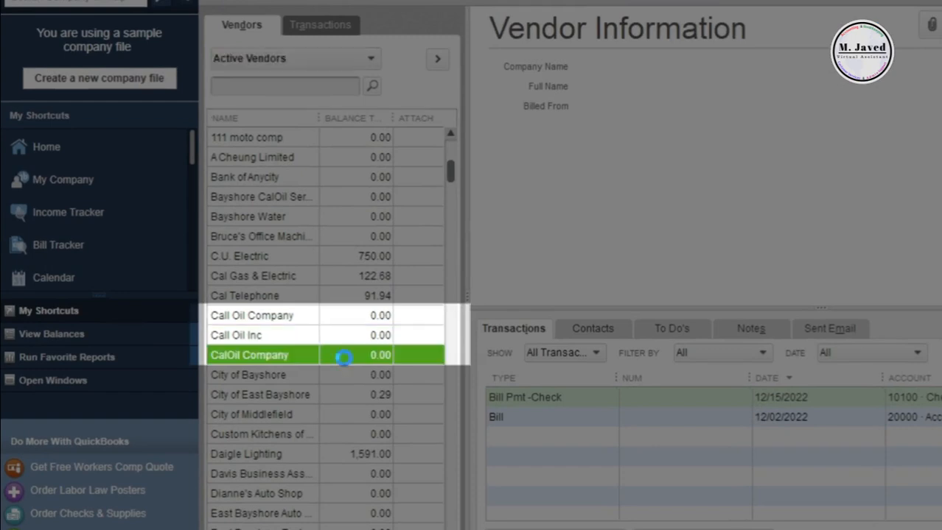
left_click(345, 335)
left_click(347, 319)
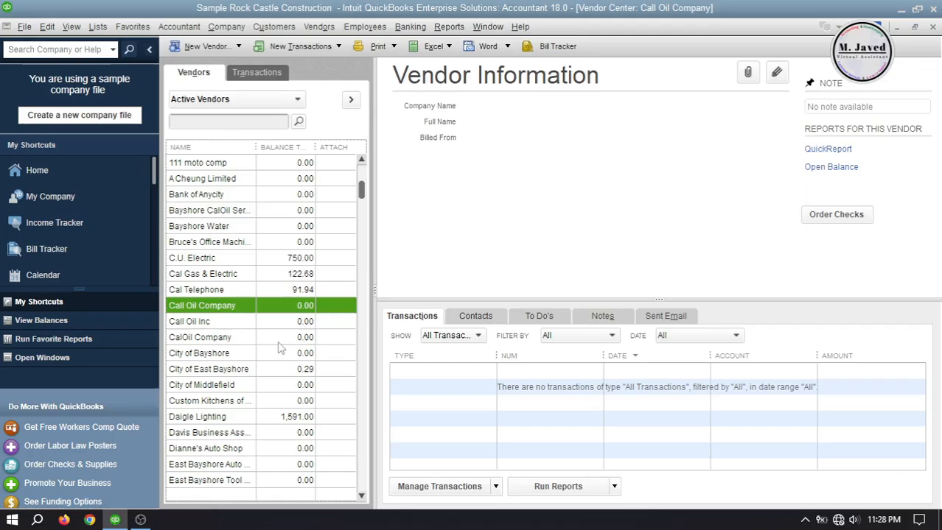
left_click(279, 341)
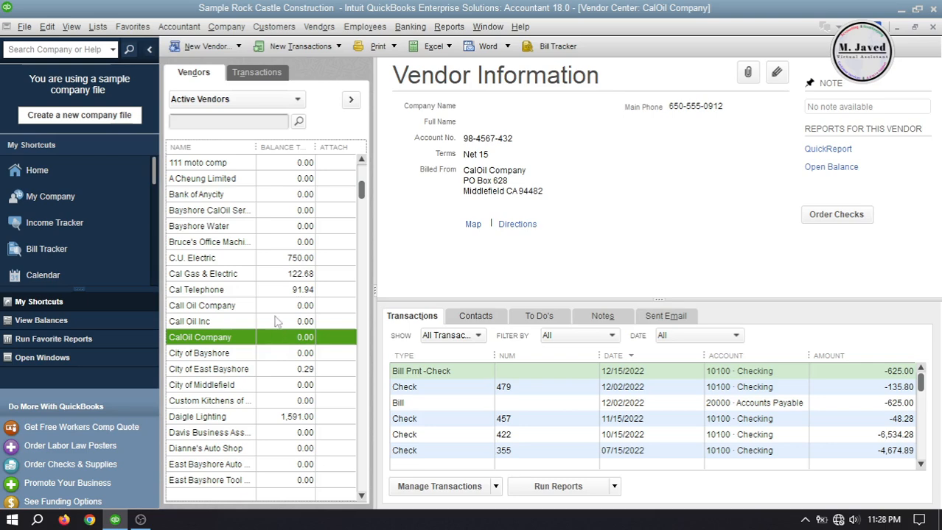
Step: Delete the duplicate vendor Call Oil Company from the vendor list
left_click(276, 308)
right_click(266, 309)
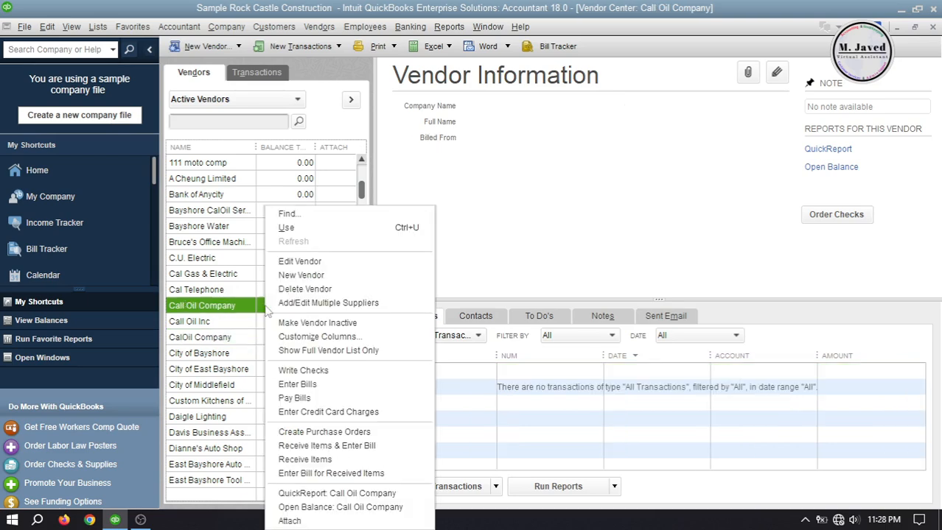
left_click(304, 289)
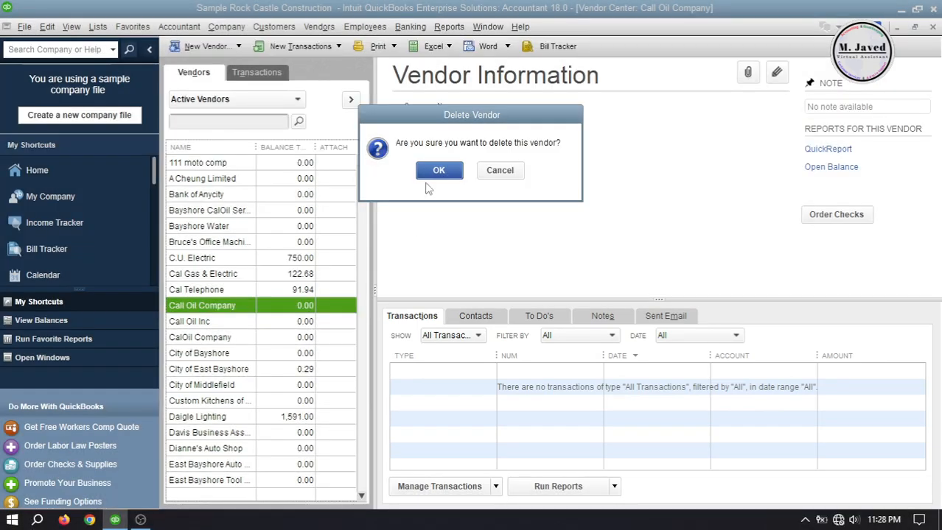
left_click(437, 171)
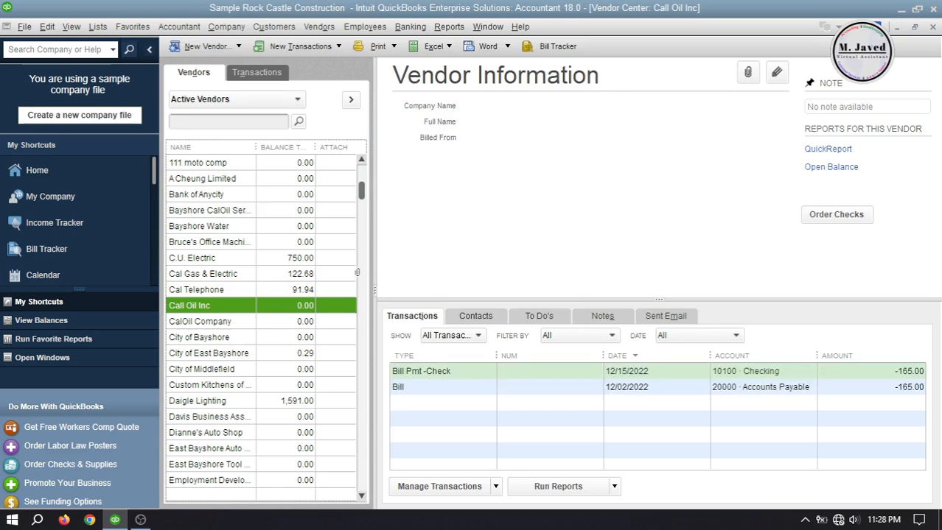
Step: Review CalOil Company's transactions and try to delete the duplicate vendor Call Oil Inc
left_click(272, 324)
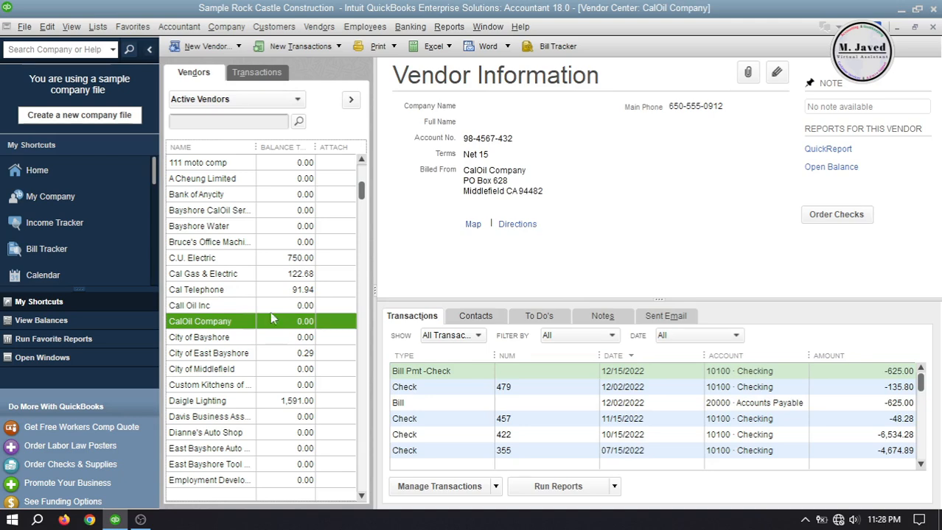
left_click(271, 309)
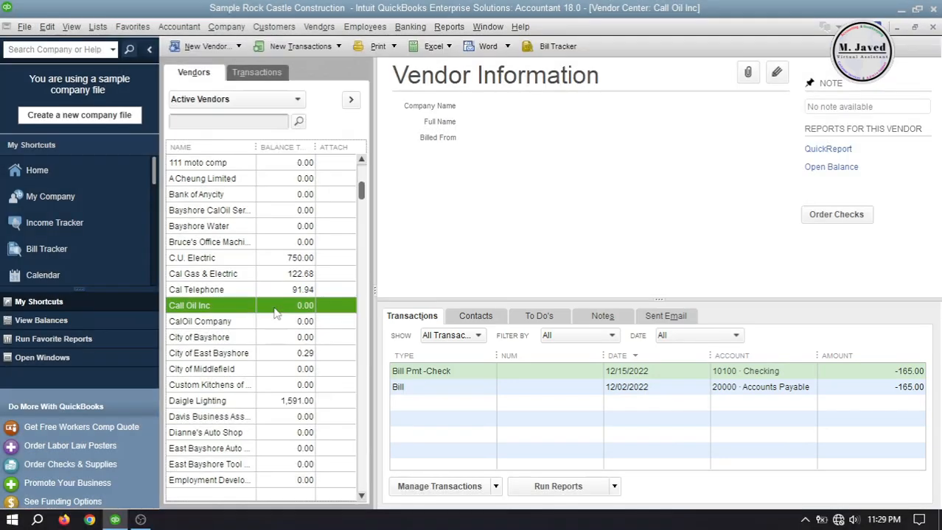
right_click(274, 311)
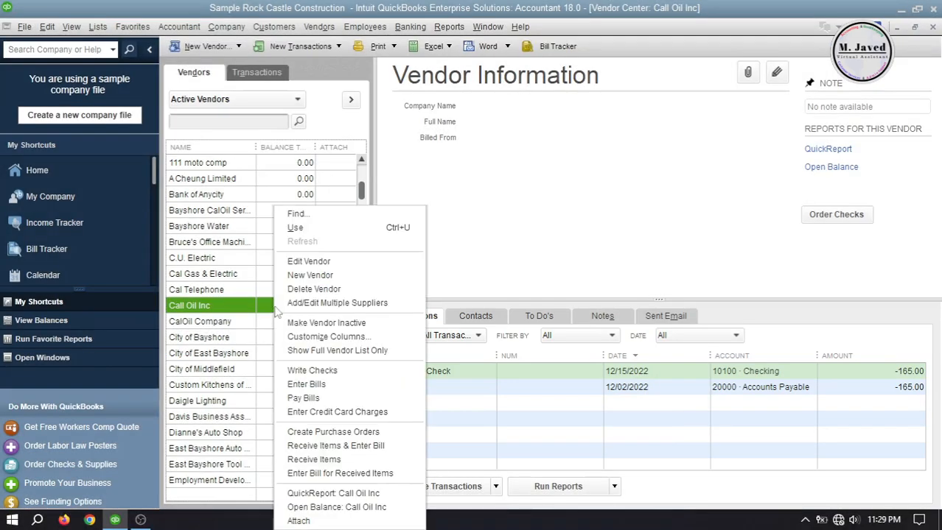
left_click(319, 289)
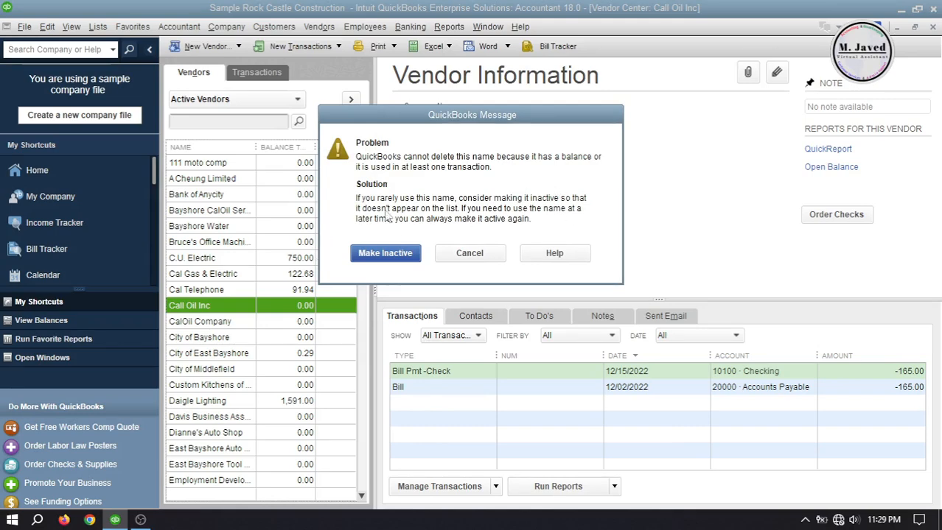
left_click(472, 252)
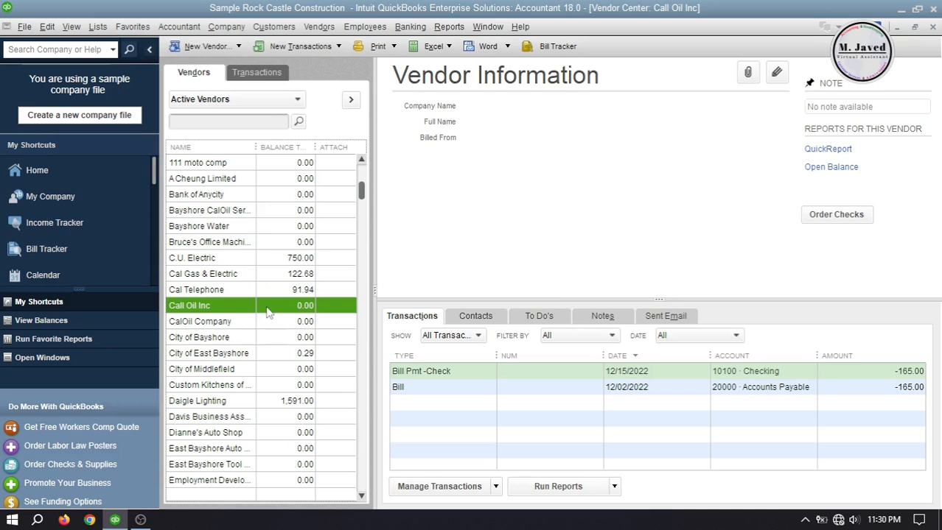
Step: Rename the vendor Call Oil Inc as CalOil Company and merge it with the existing vendor of that name
double_click(267, 308)
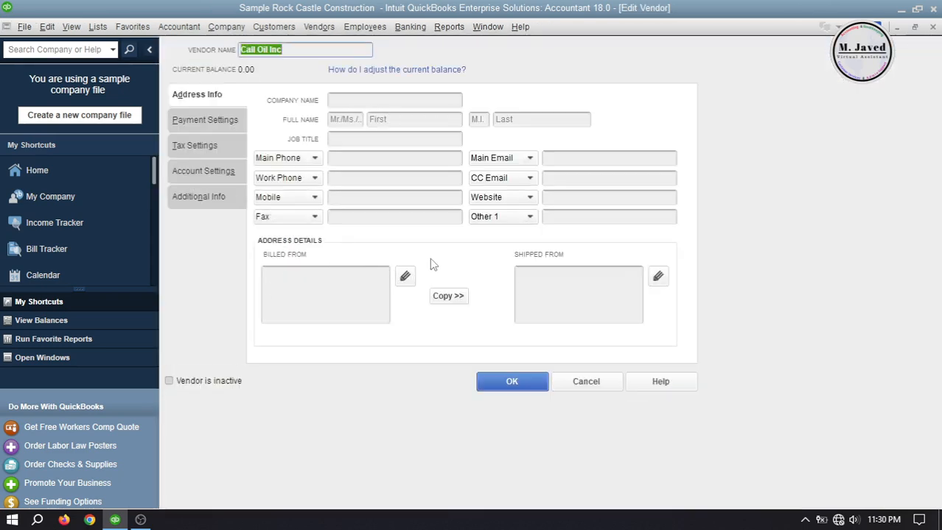
left_click(305, 49)
key("BackSpace")
key("BackSpace")
key("BackSpace")
key("BackSpace")
key("BackSpace")
key("BackSpace")
key("BackSpace")
key("BackSpace")
key("BackSpace")
key("BackSpace")
key("BackSpace")
key("BackSpace")
type("CalOil Company")
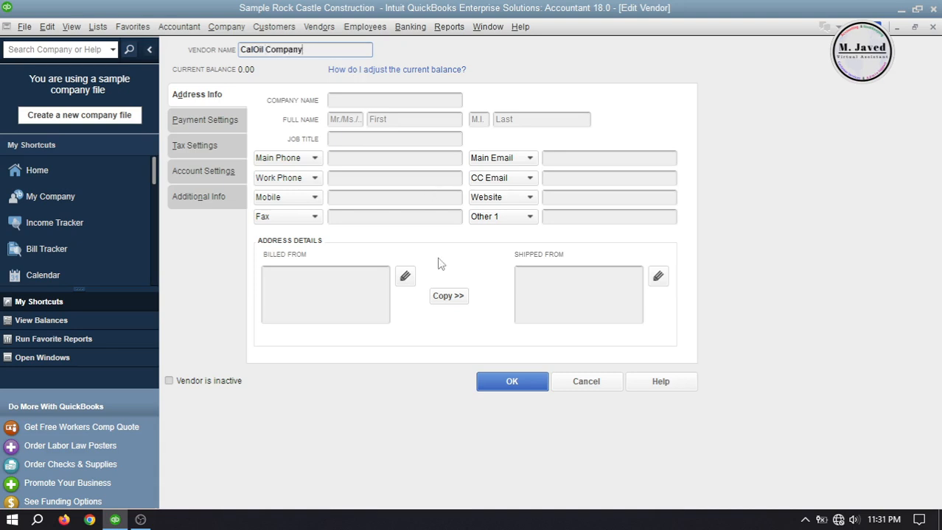
left_click(489, 375)
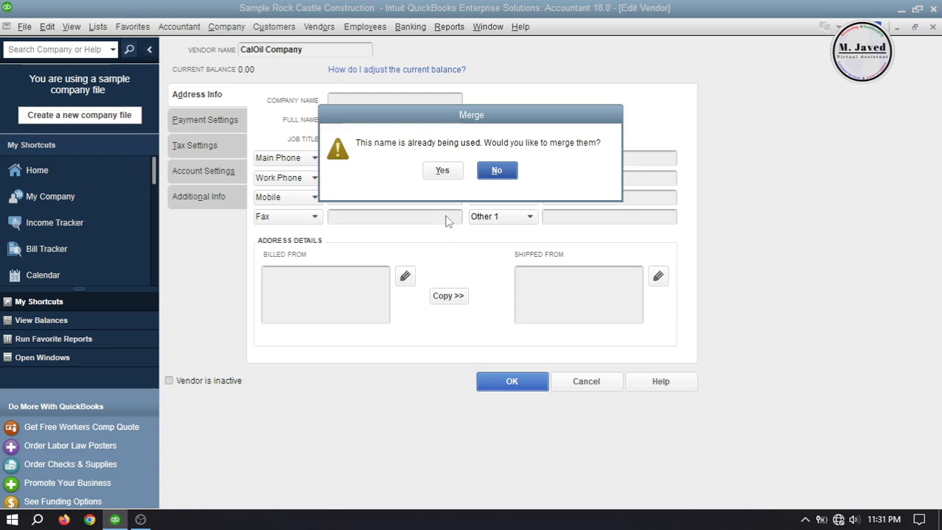
left_click(442, 170)
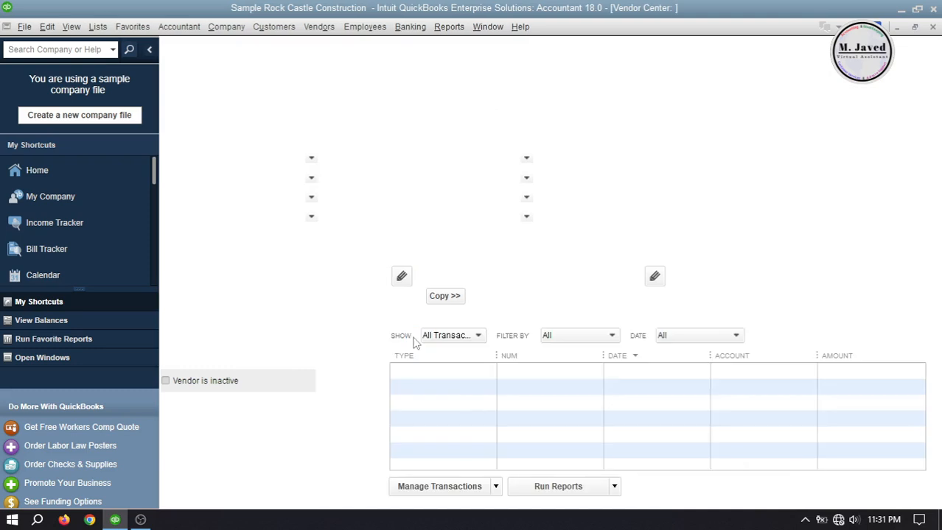